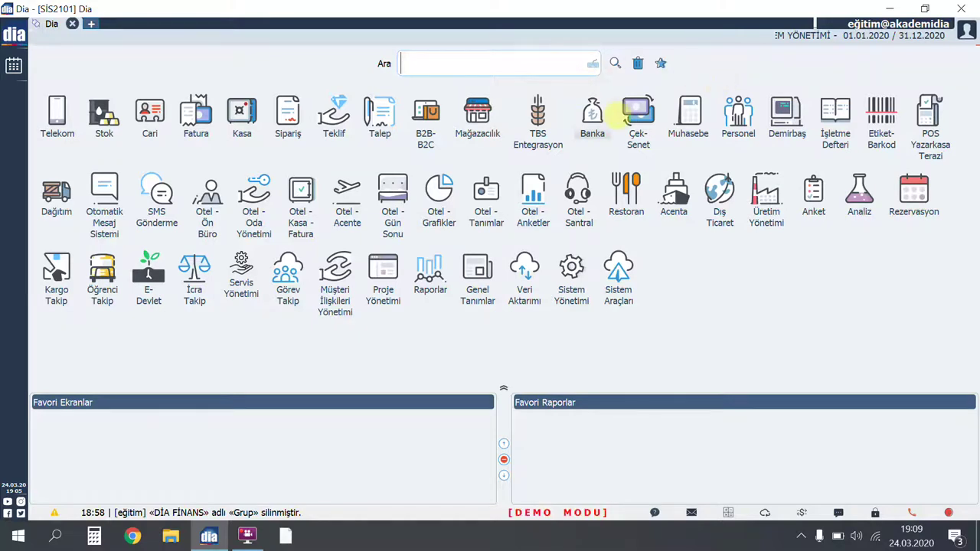
Search the menu for KULLANICI and open the Kullanıcı Grupları <sis3110> screen
key("F2")
type("KUL")
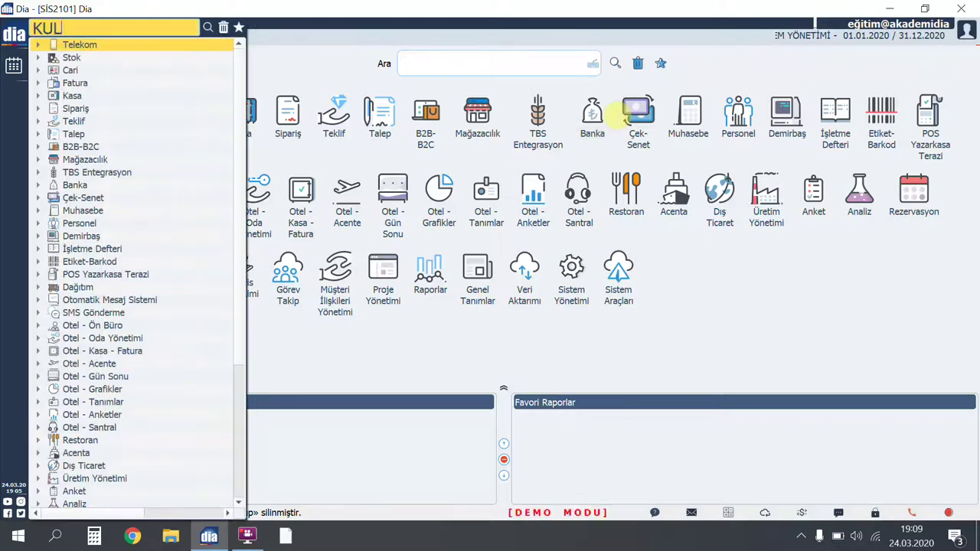
type("LANICI")
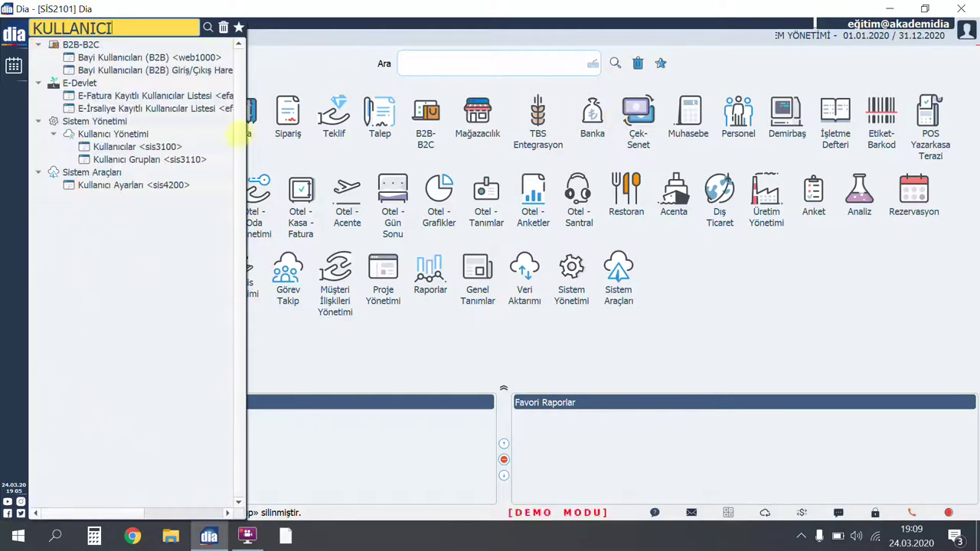
left_click(201, 166)
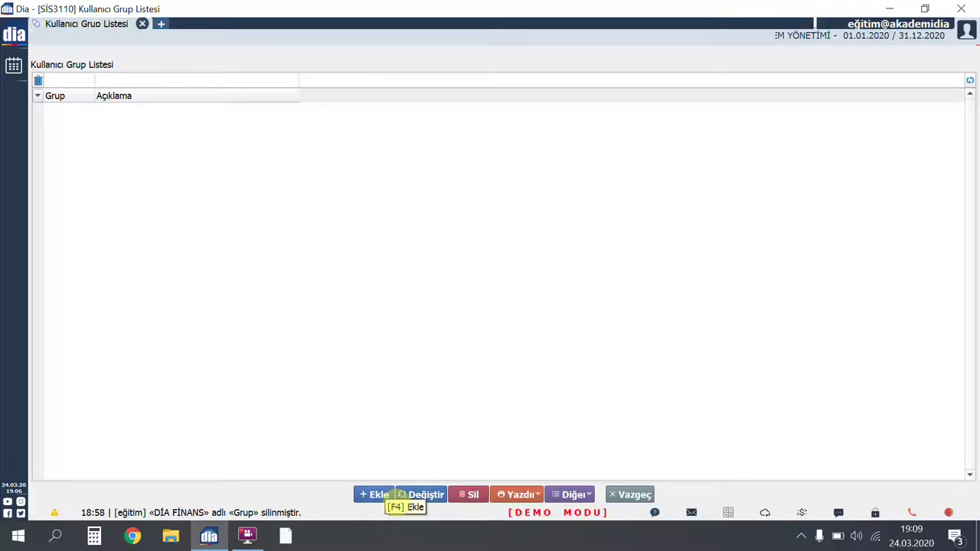
Add a user group named DİA FİNANS with the description DİA FİNANS DEPARTMANI
left_click(386, 494)
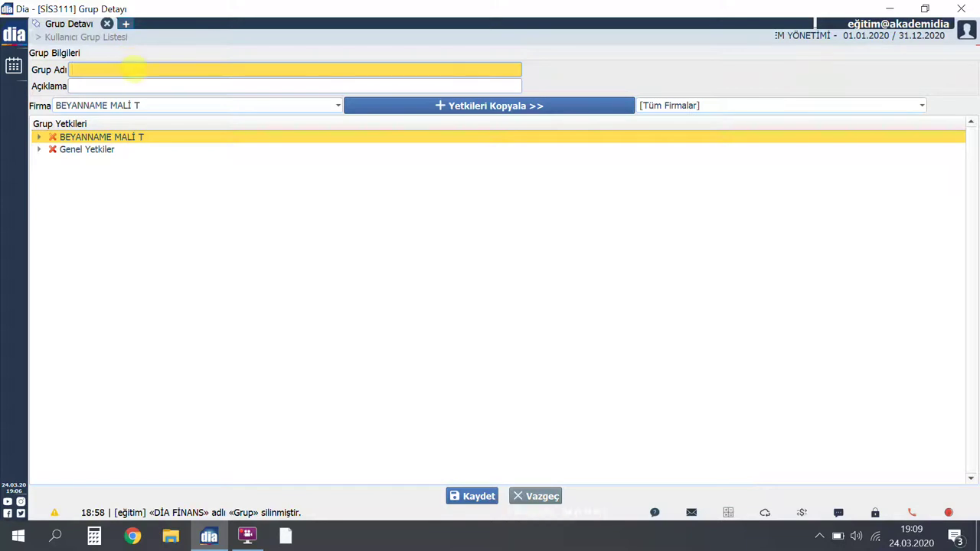
type("DİA FİNANS")
key("Tab")
type("DİA FİNANS DEPARTMANI")
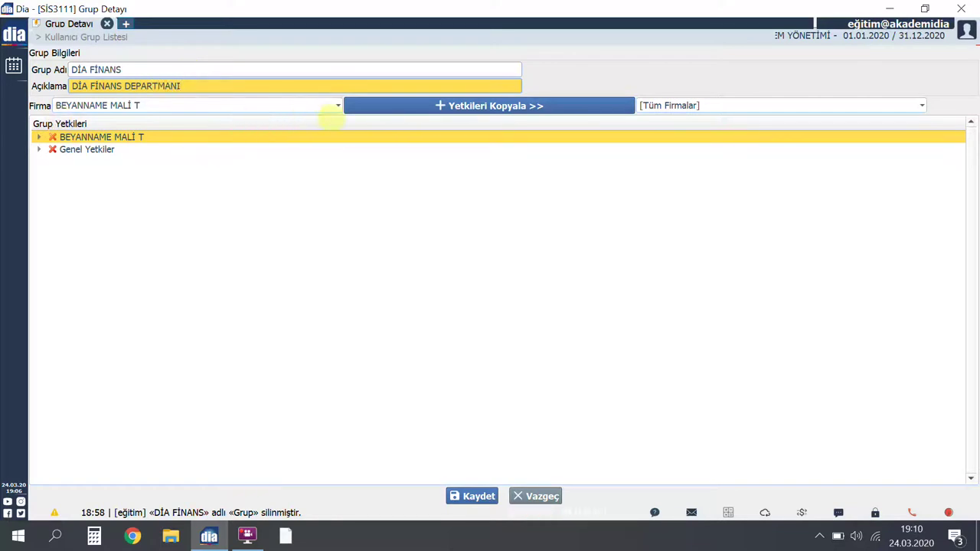
Grant the group the Banka-Çek-Senet Modülü and E-Devlet permissions for the firm SİSTEM YÖNETİMİ
key("Tab")
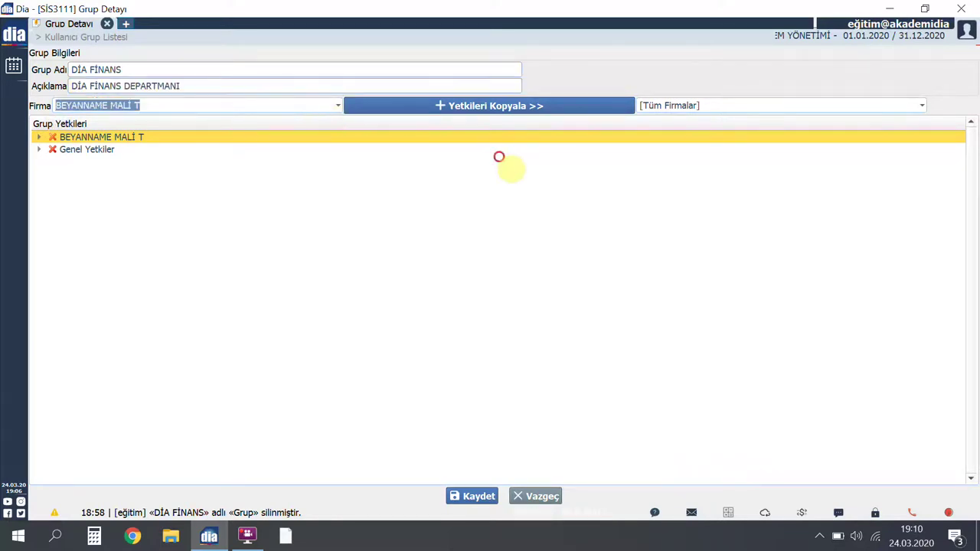
key("alt+Down")
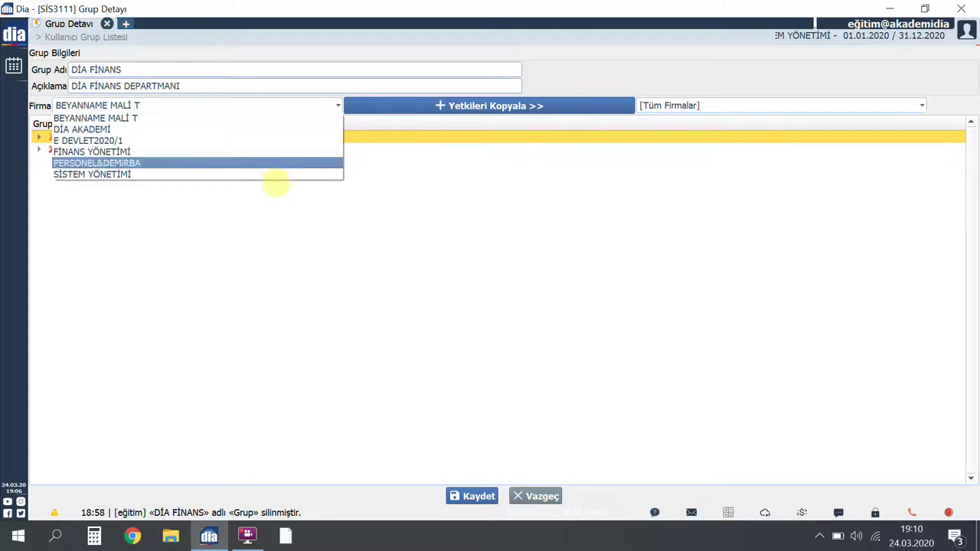
left_click(261, 173)
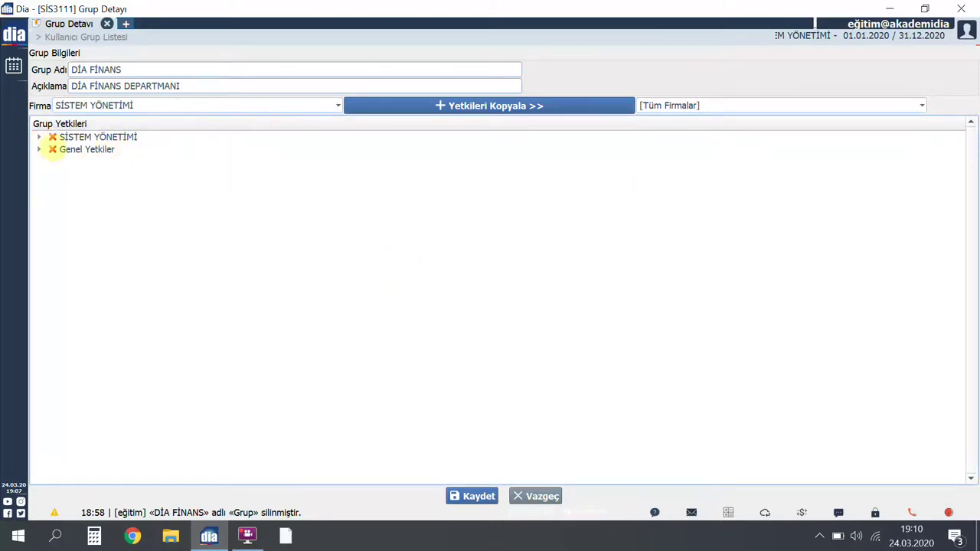
left_click(60, 202)
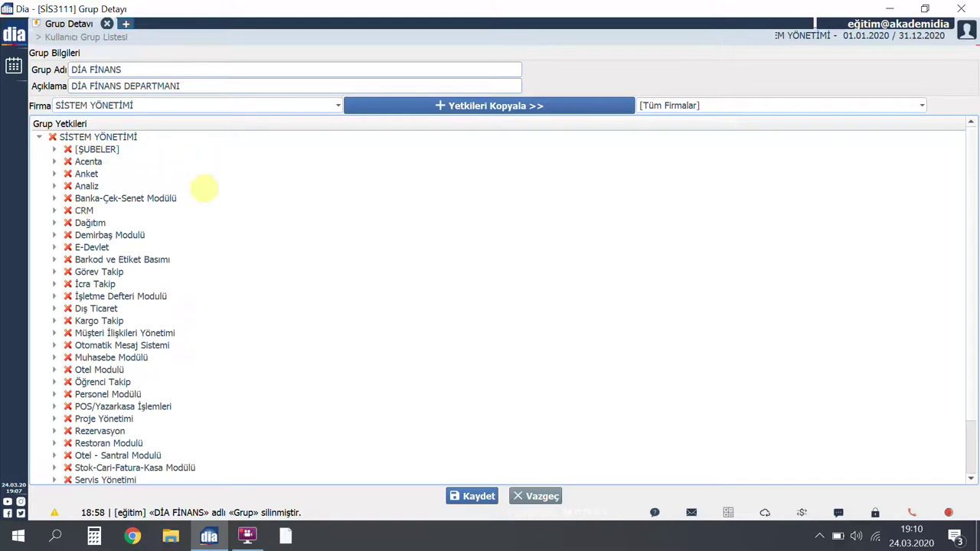
scroll(297, 379, "down", 1)
scroll(297, 383, "down", 1)
scroll(300, 411, "up", 2)
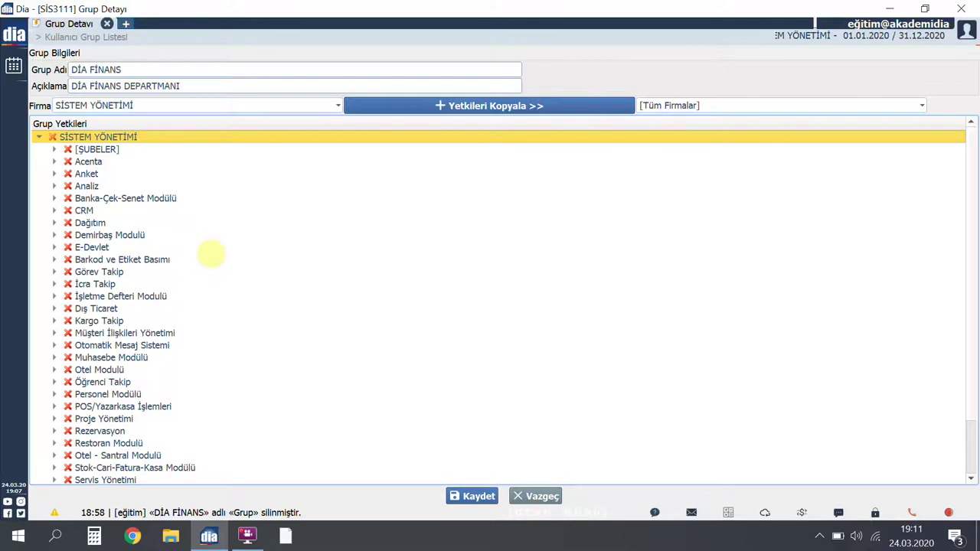
left_click(184, 201)
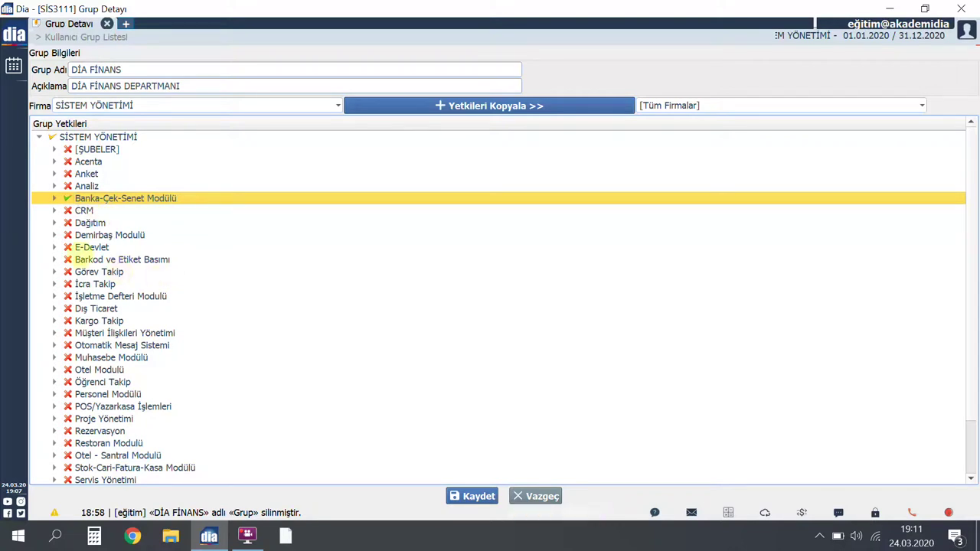
left_click(84, 248)
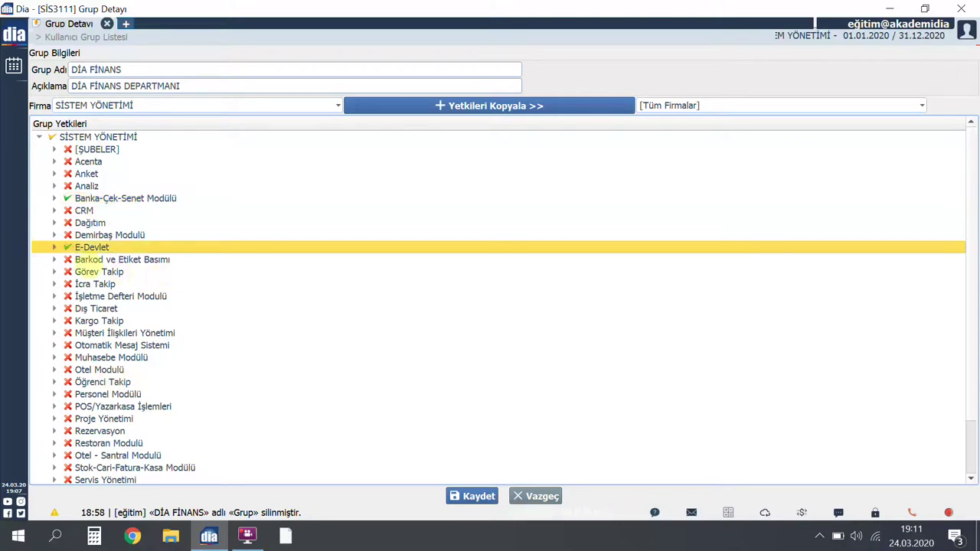
Revoke the Şablonları Listeleme permission in E-Fatura Şablonları under E-Devlet
left_click(55, 247)
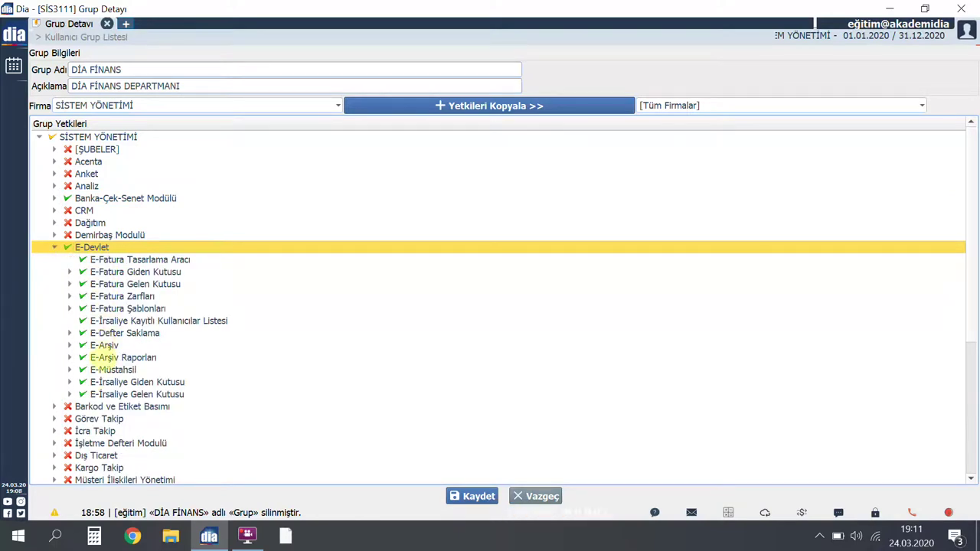
left_click(70, 308)
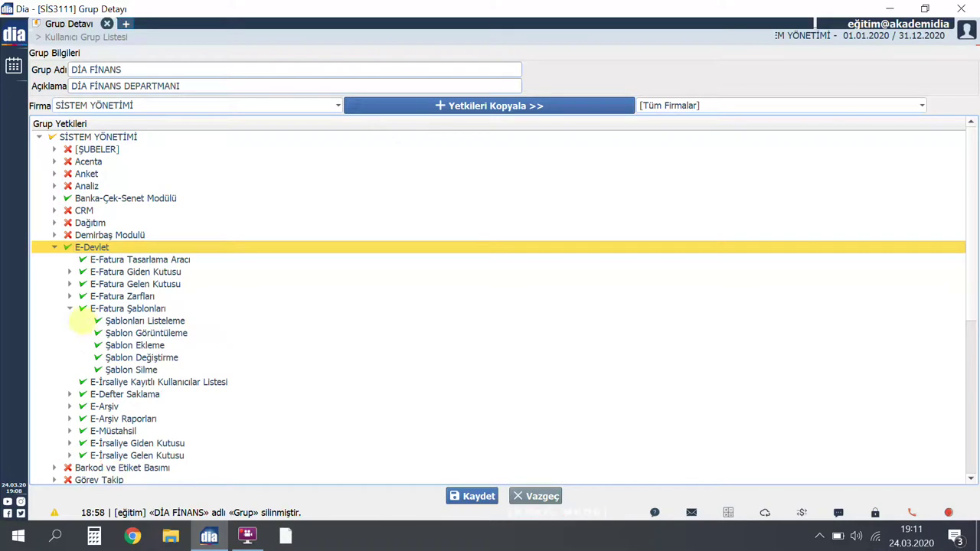
left_click(172, 323)
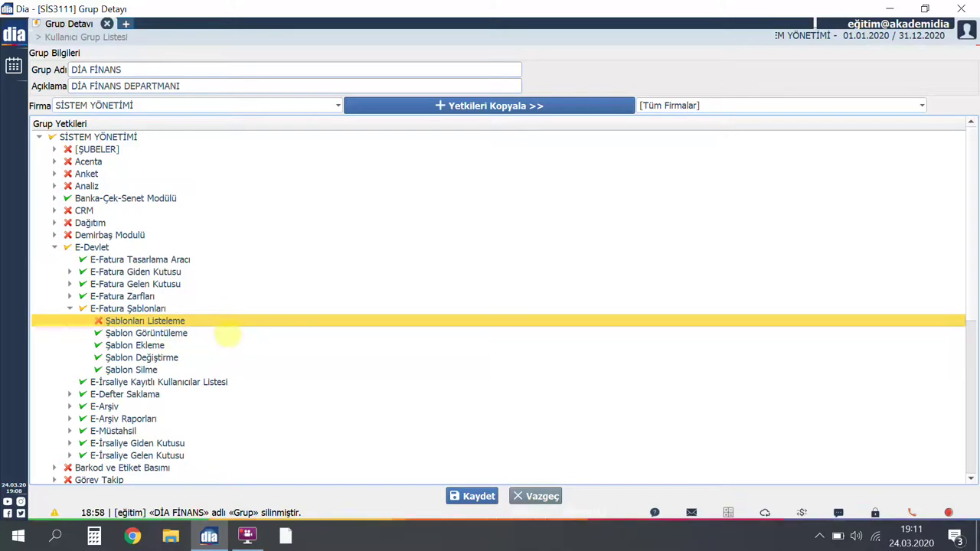
Grant the group the Muhasebe Modülü permission
scroll(332, 479, "down", 5)
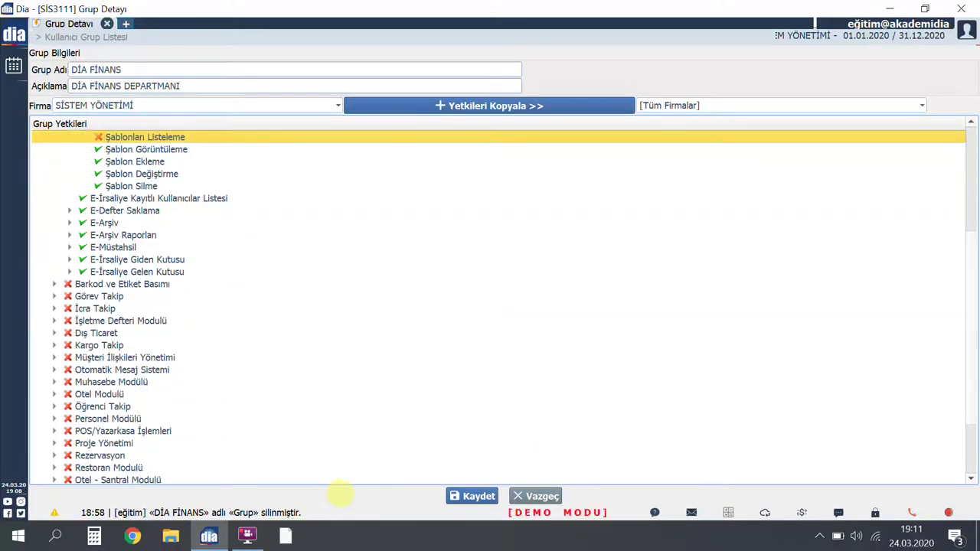
left_click(68, 382)
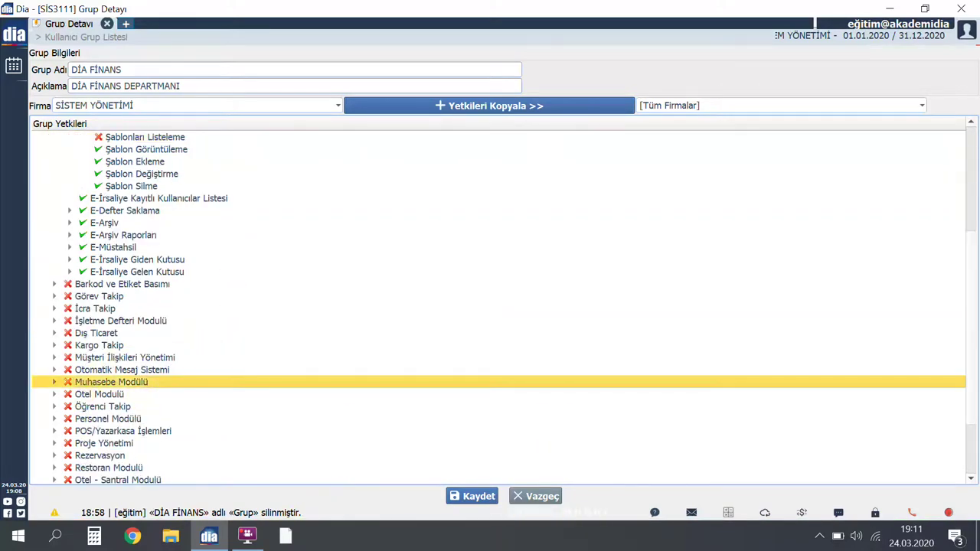
scroll(145, 398, "down", 2)
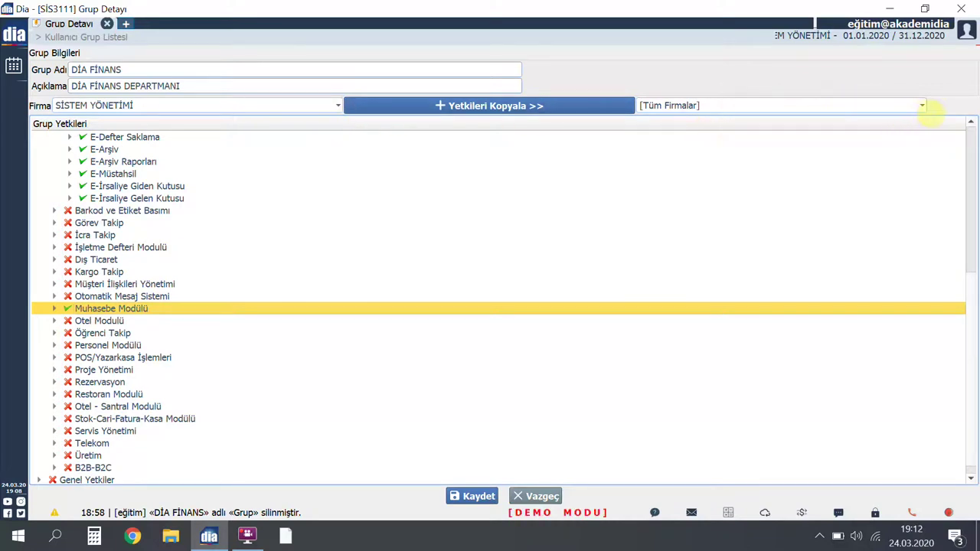
Copy the selected permissions to all firms ([Tüm Firmalar]) and save the group
left_click(922, 105)
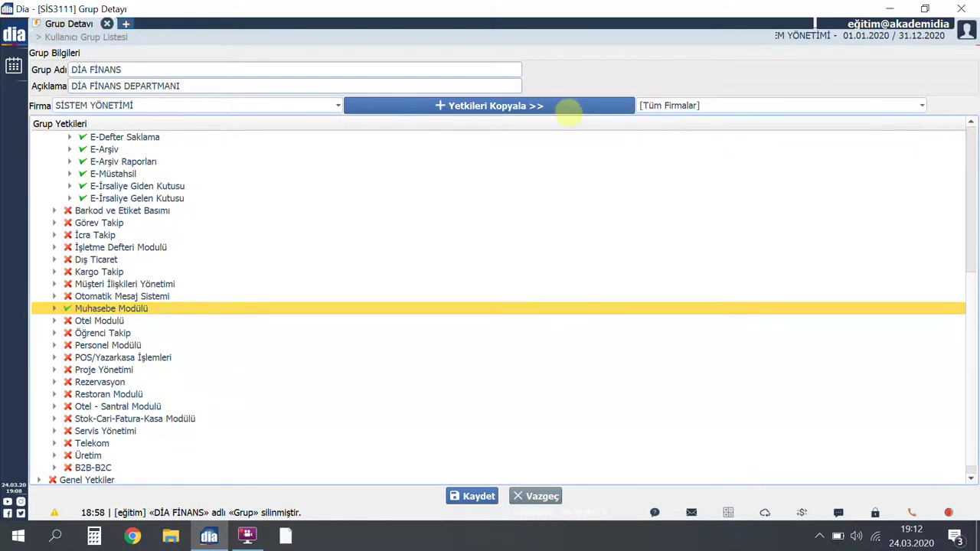
left_click(835, 156)
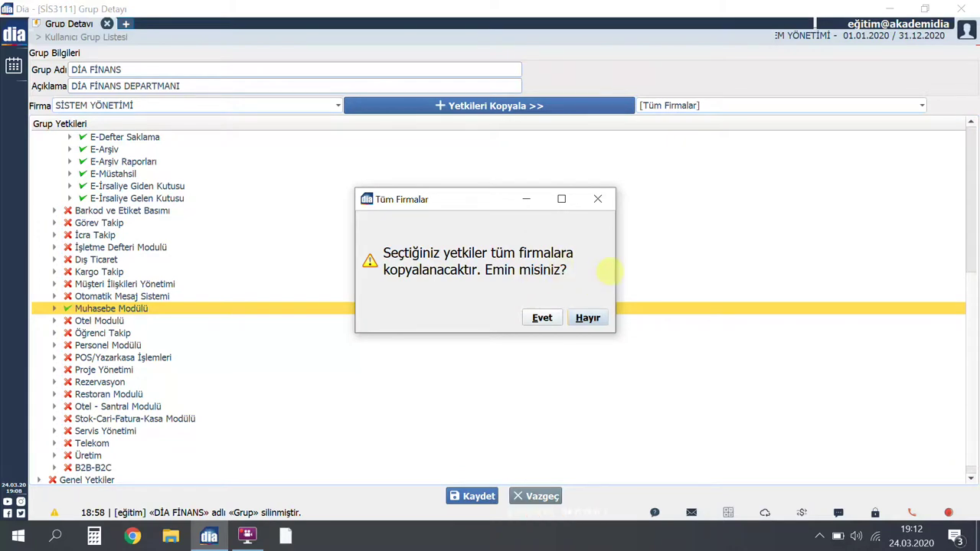
left_click(545, 318)
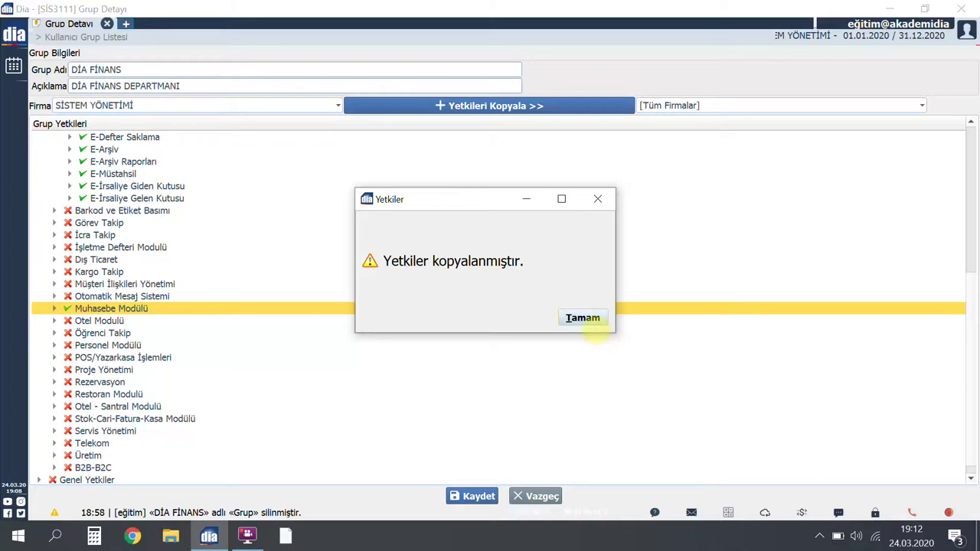
left_click(586, 320)
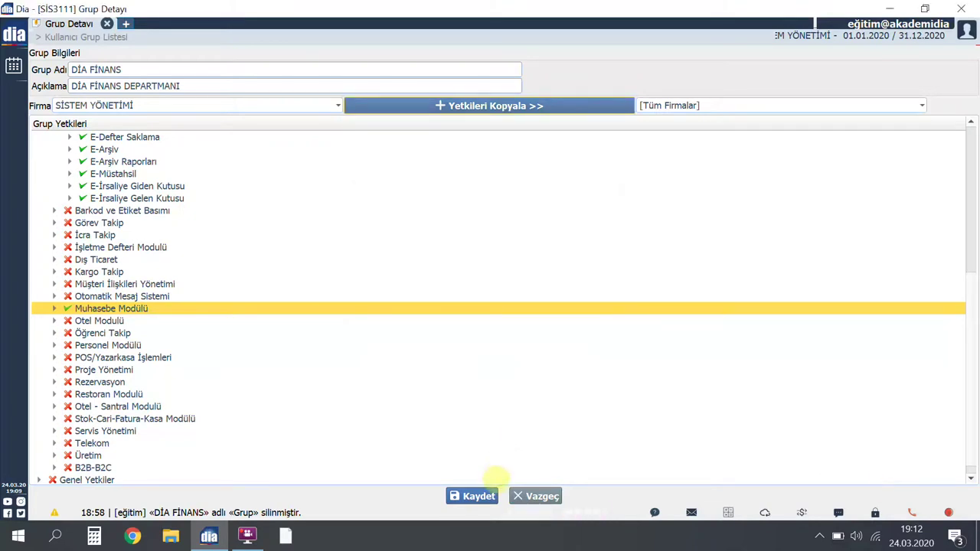
left_click(470, 498)
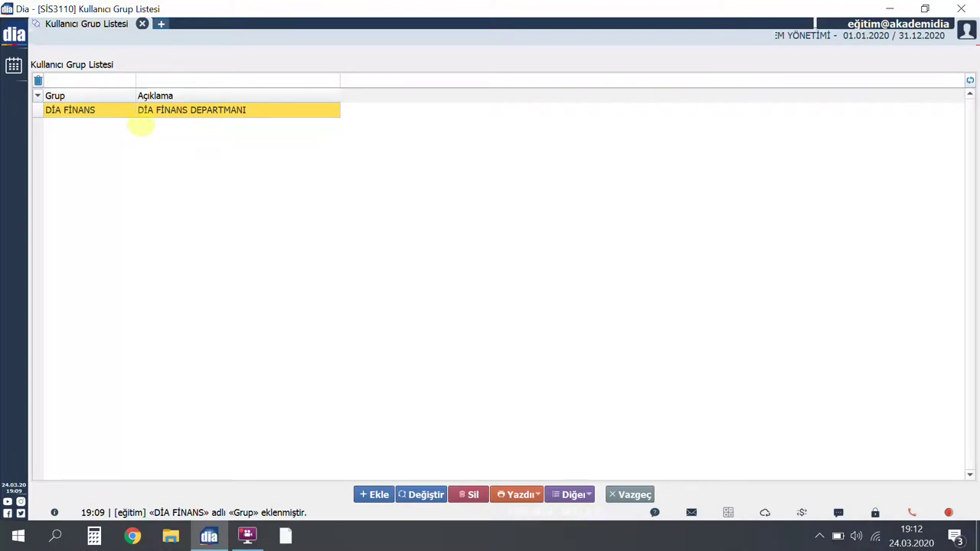
Find the Kullanıcılar screen through a menu search in a new tab and open the user list
left_click(161, 24)
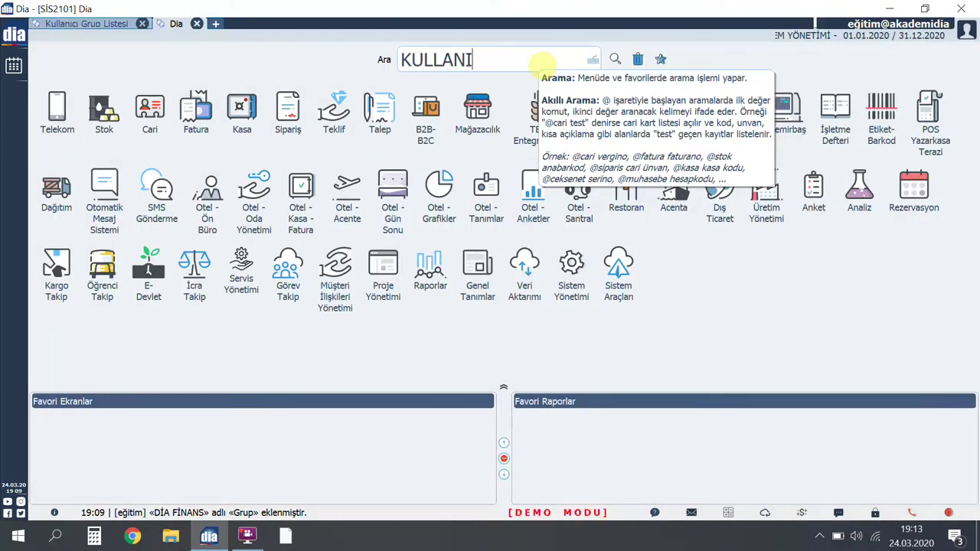
key("Return")
double_click(126, 203)
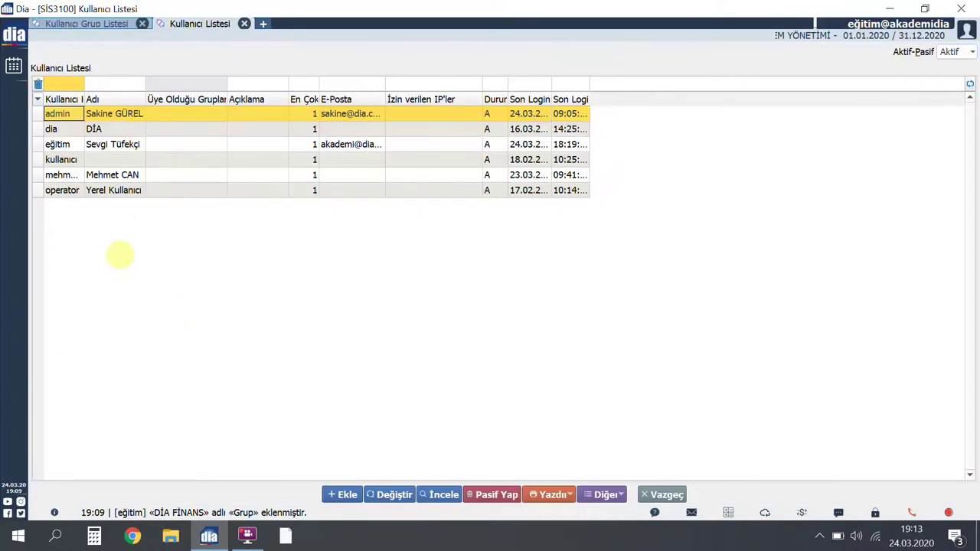
Edit the user dia, choose the firm SİSTEM YÖNETİMİ, make the user a member of the DİA FİNANS group, and save
left_click(115, 128)
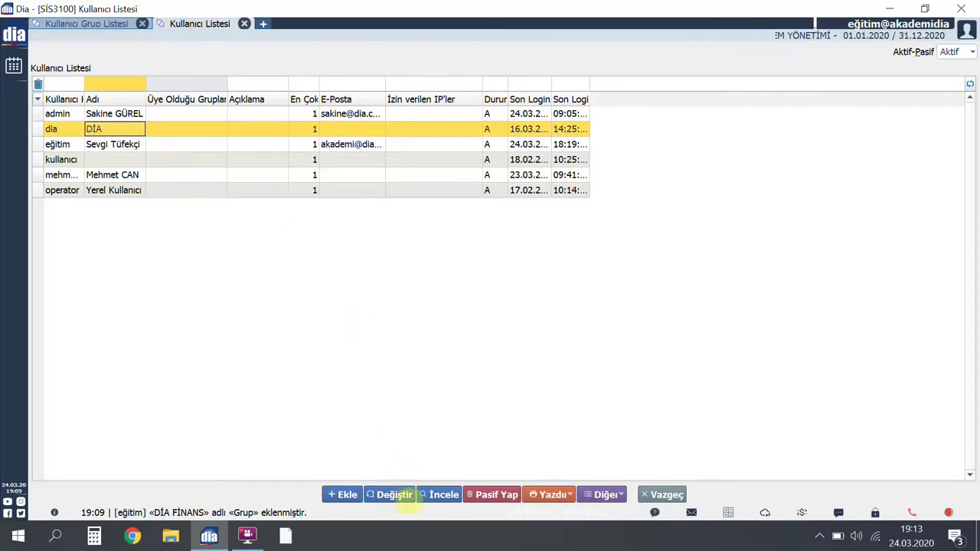
left_click(394, 496)
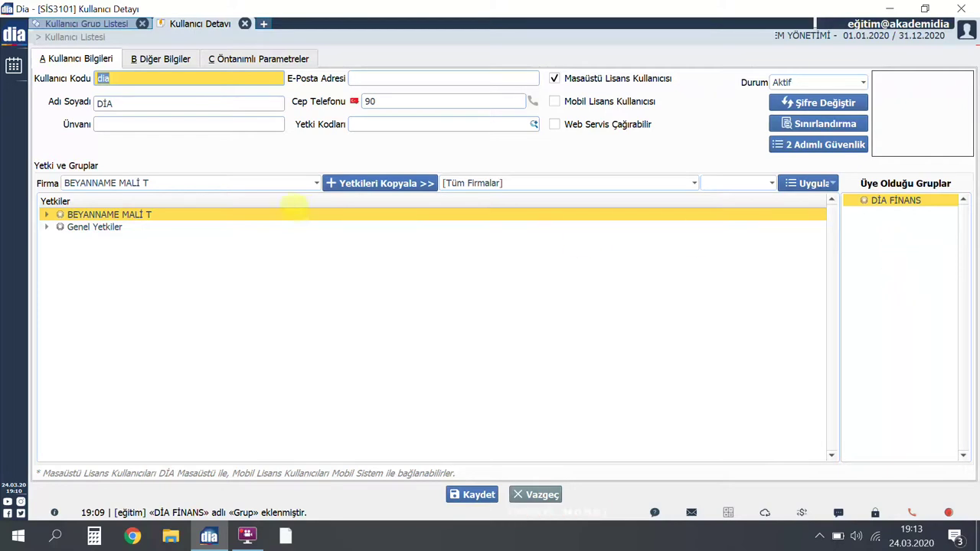
left_click(316, 183)
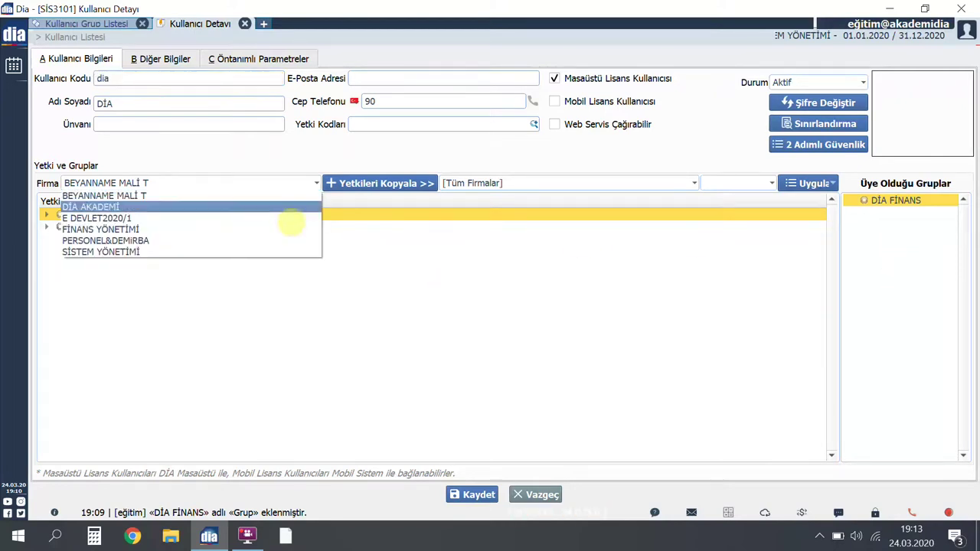
left_click(260, 253)
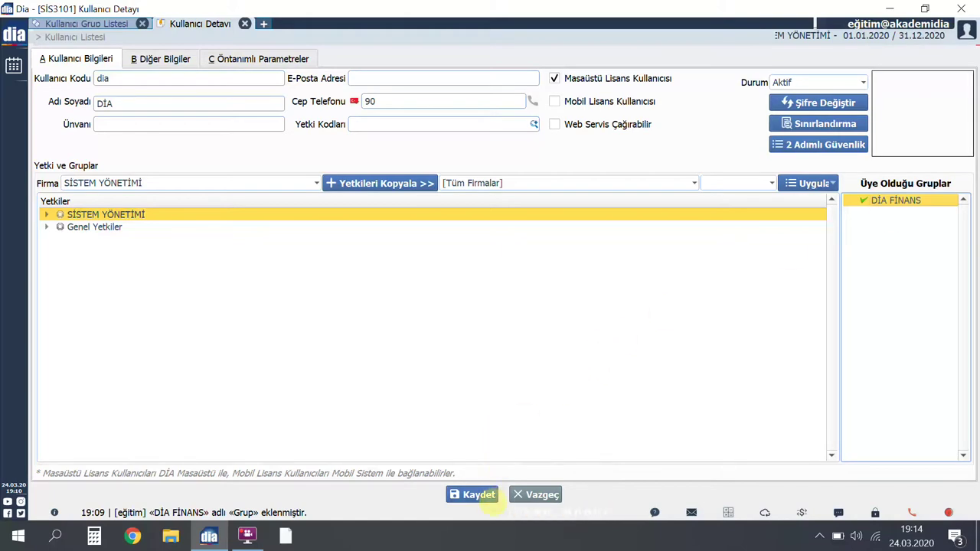
left_click(479, 495)
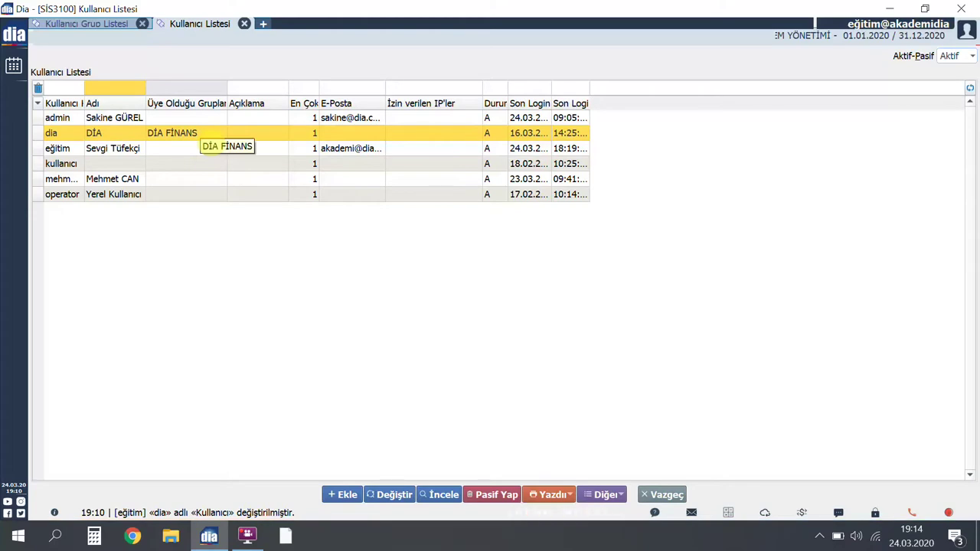
Widen the Üye Olduğu Gruplar column and reopen the user dia for editing with the firm SİSTEM YÖNETİMİ
double_click(226, 103)
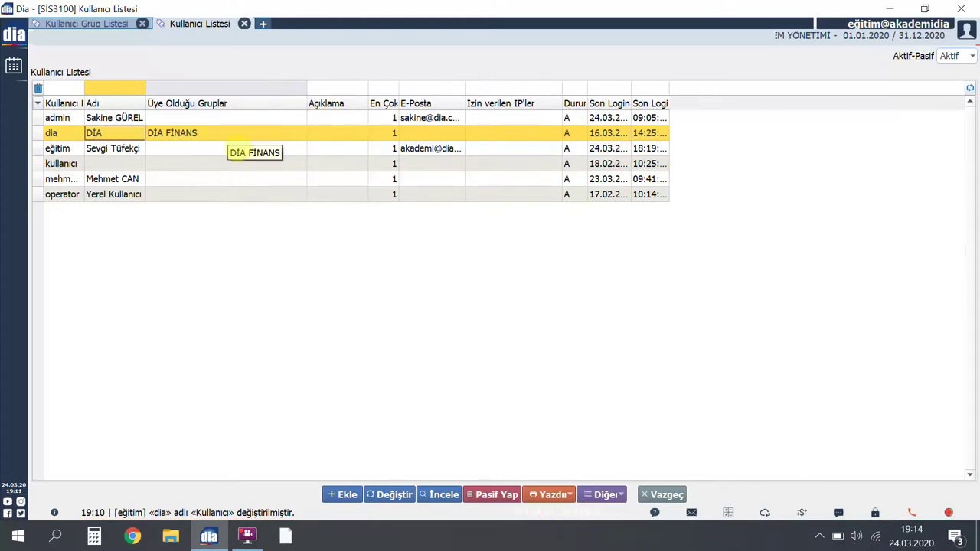
left_click(229, 135)
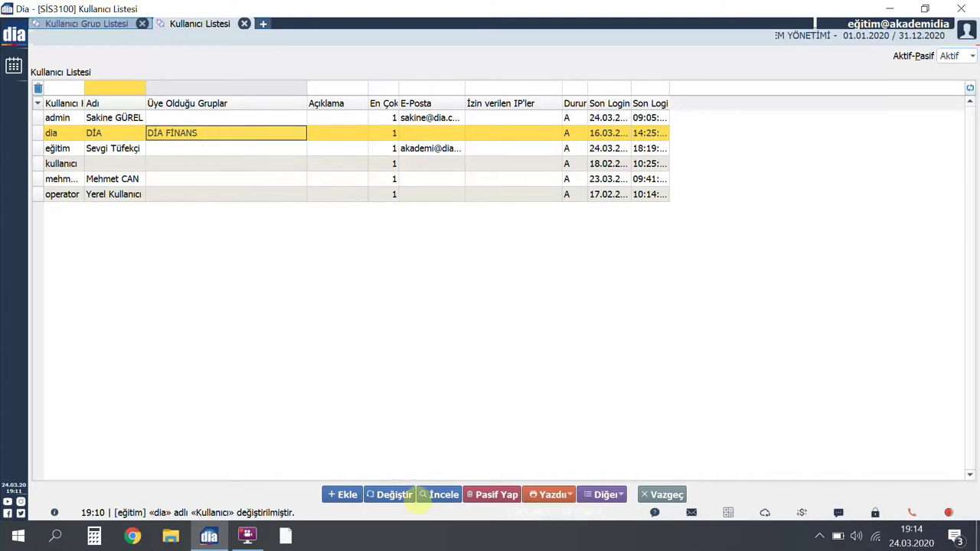
left_click(392, 495)
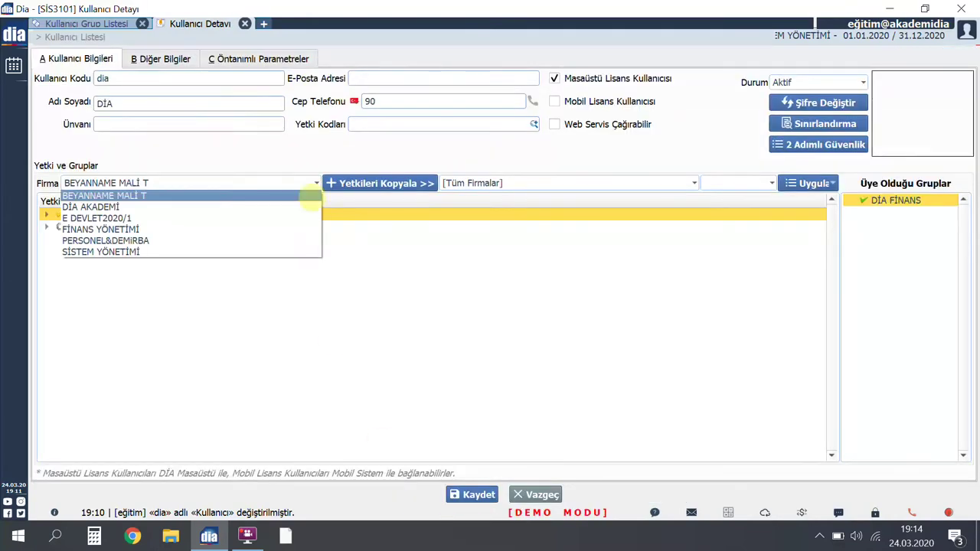
key("Return")
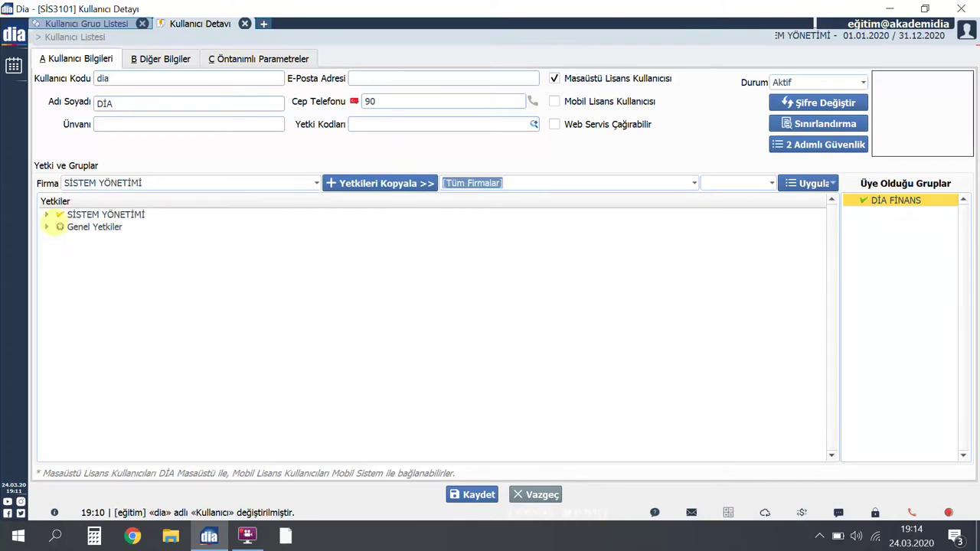
Examine the user's permissions for SİSTEM YÖNETİMİ, expanding Banka-Çek-Senet Modülü and E-Devlet
left_click(47, 214)
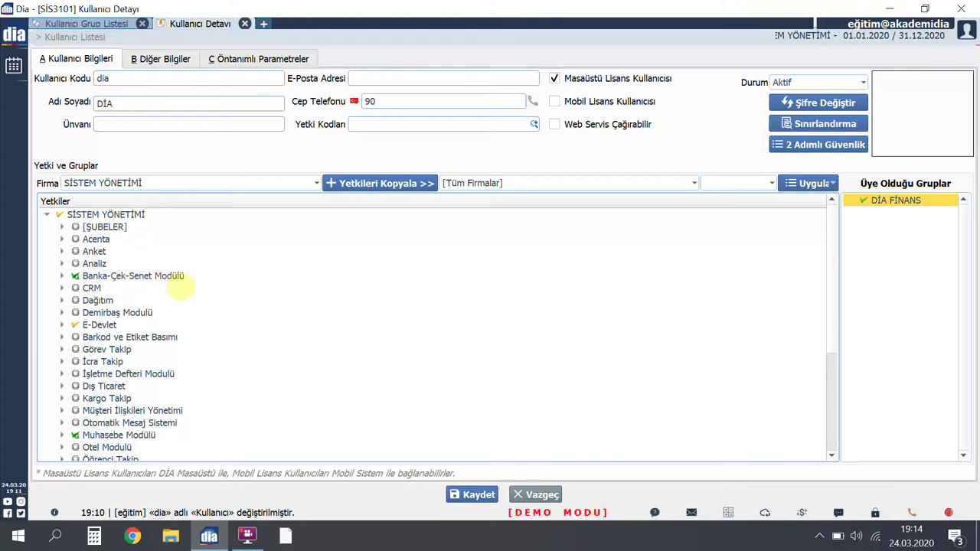
left_click(169, 277)
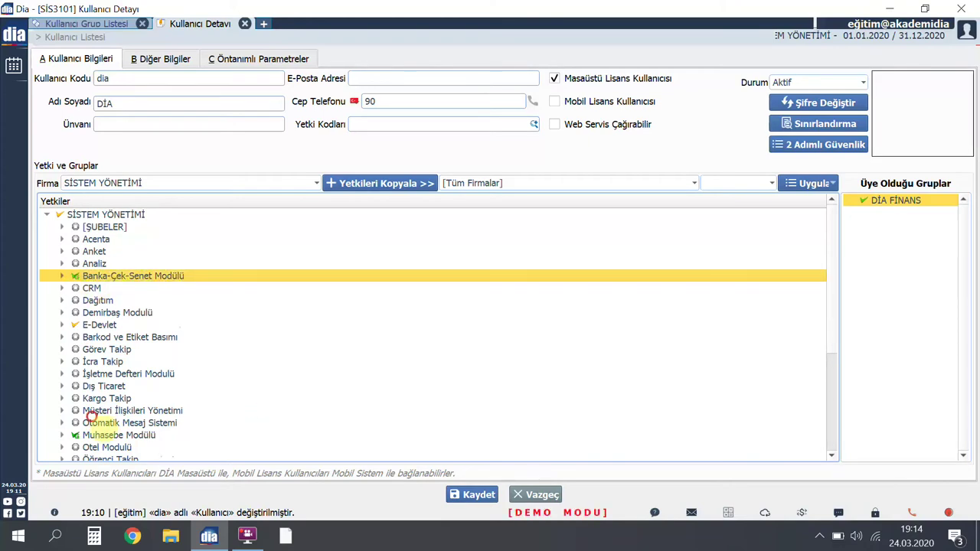
left_click(62, 276)
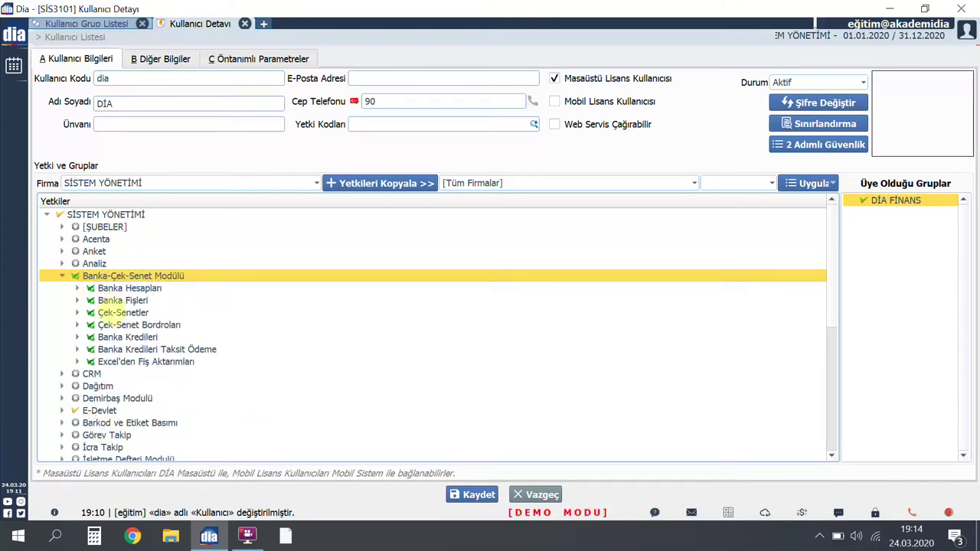
scroll(107, 322, "down", 2)
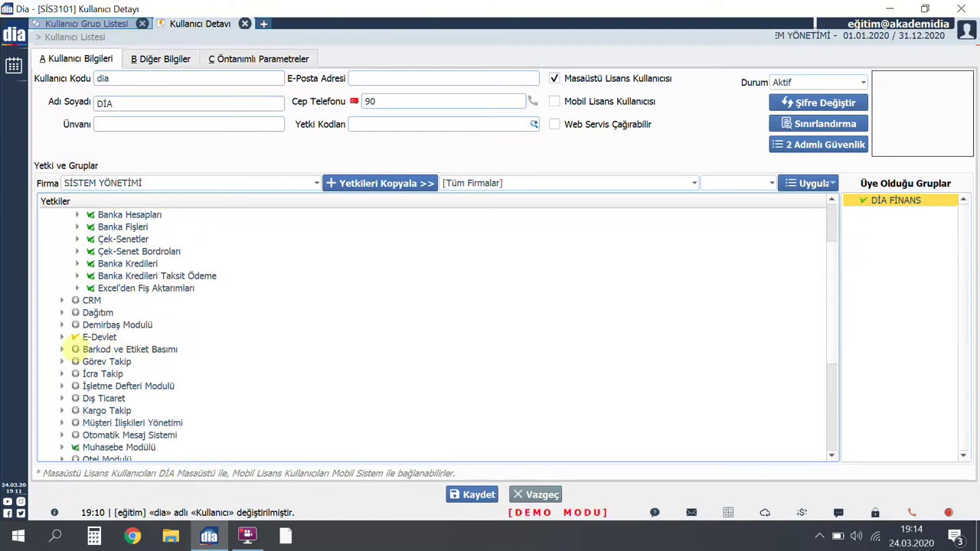
left_click(62, 337)
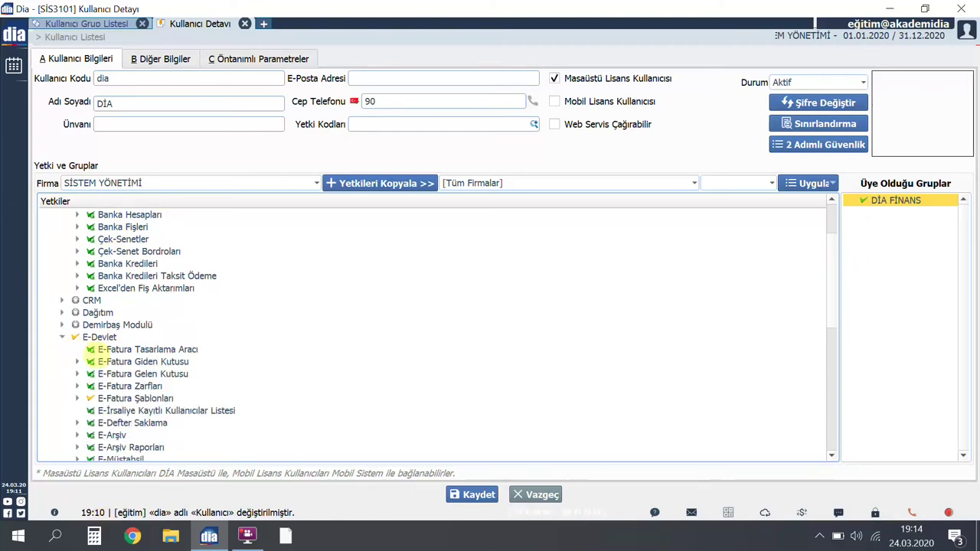
scroll(103, 356, "down", 1)
scroll(119, 368, "down", 1)
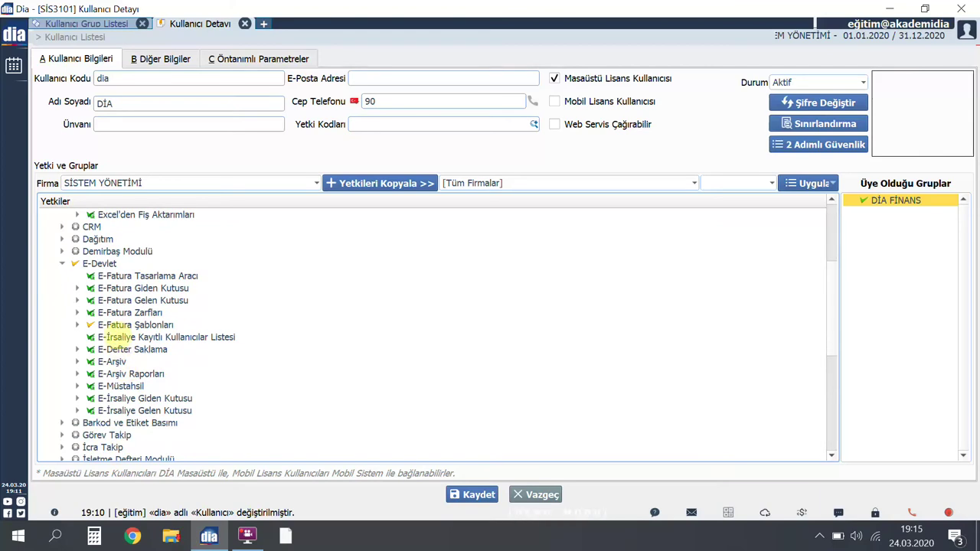